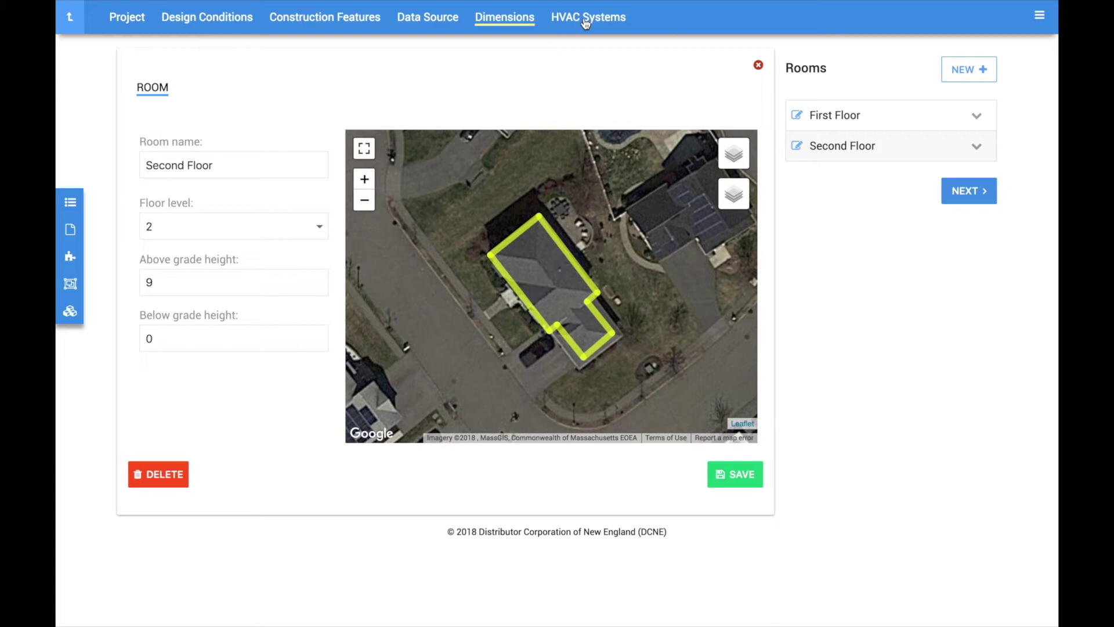
Start a new HVAC system, bringing up its form with heated, cooled and ducted defaults
click(585, 18)
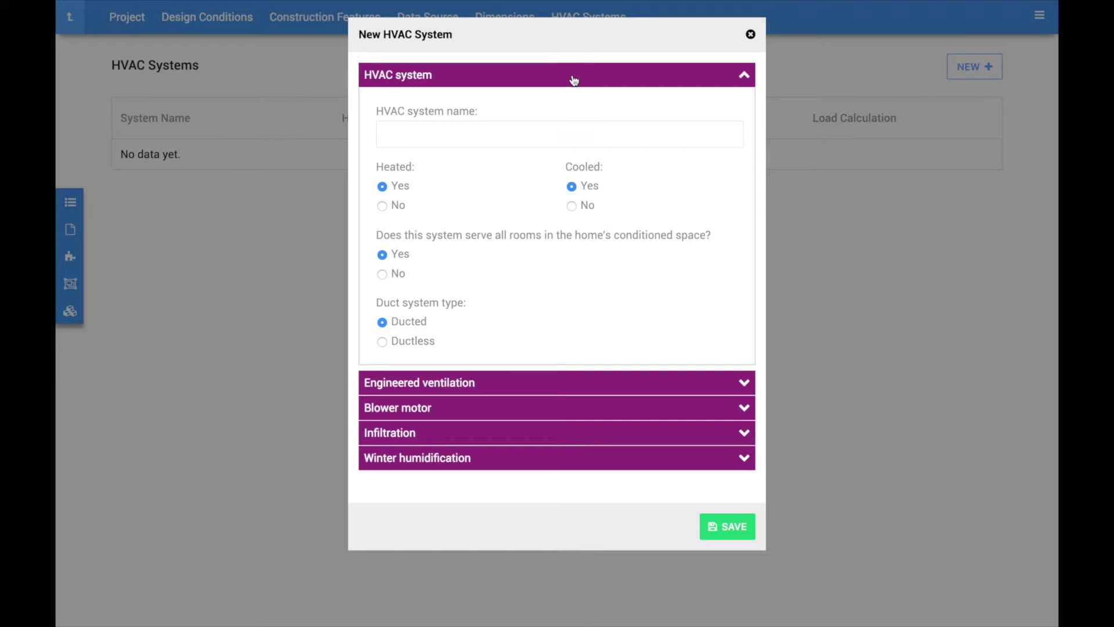
Name the new HVAC system 'System 1' and set its ventilation unit to None
click(441, 133)
text(S)
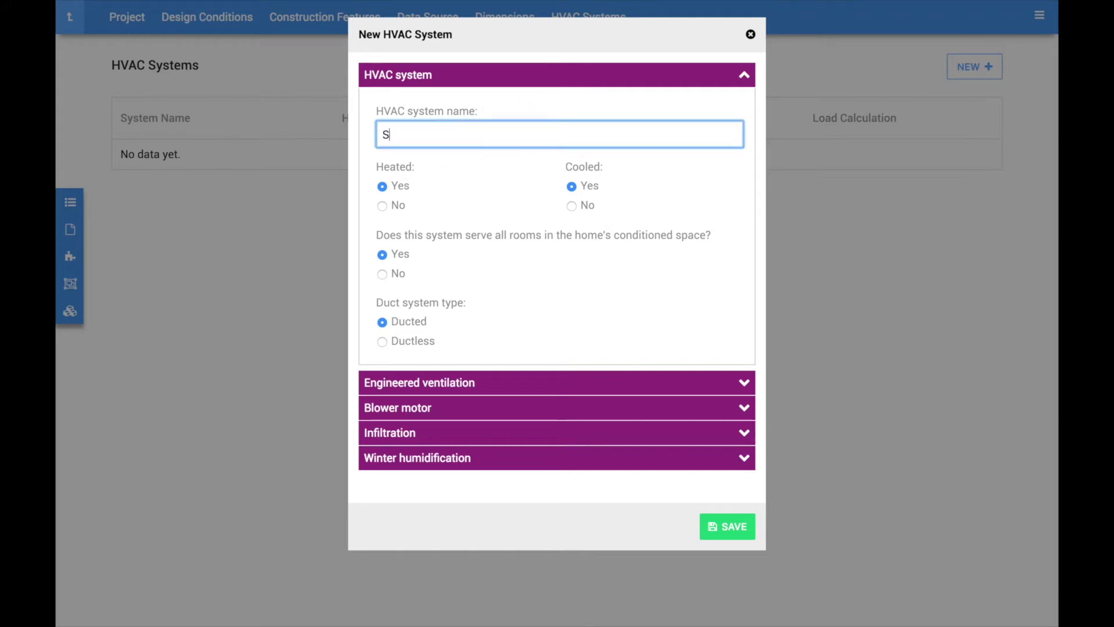
text(ystem 1)
click(453, 383)
scroll(450, 388, down, 2)
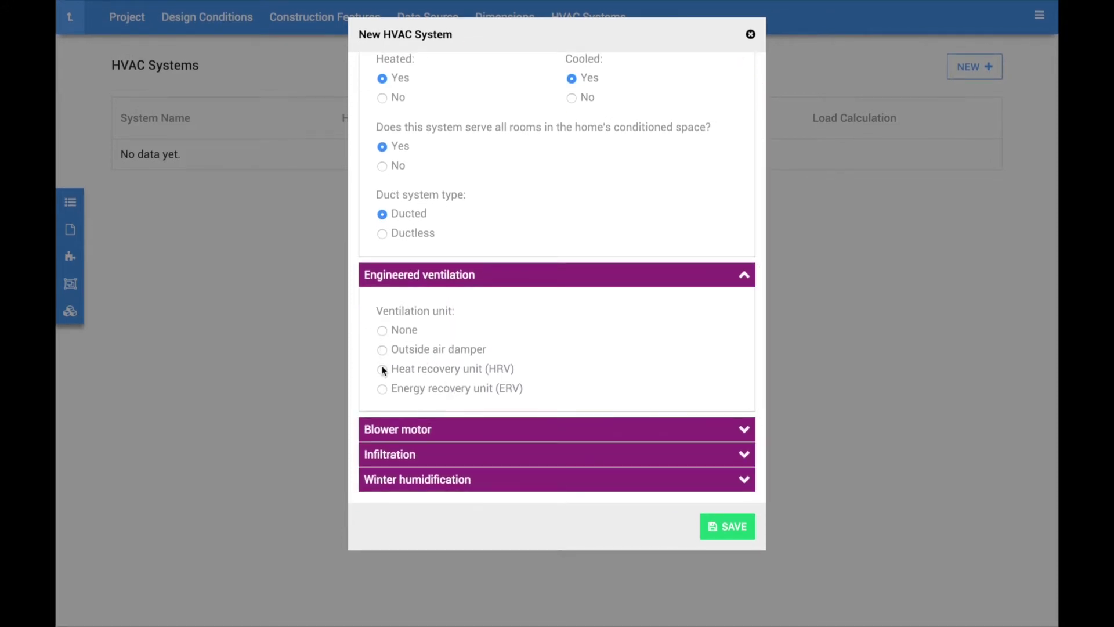
click(383, 330)
Set the infiltration leakage category to Semi-Tight and save System 1
click(478, 457)
scroll(477, 460, down, 3)
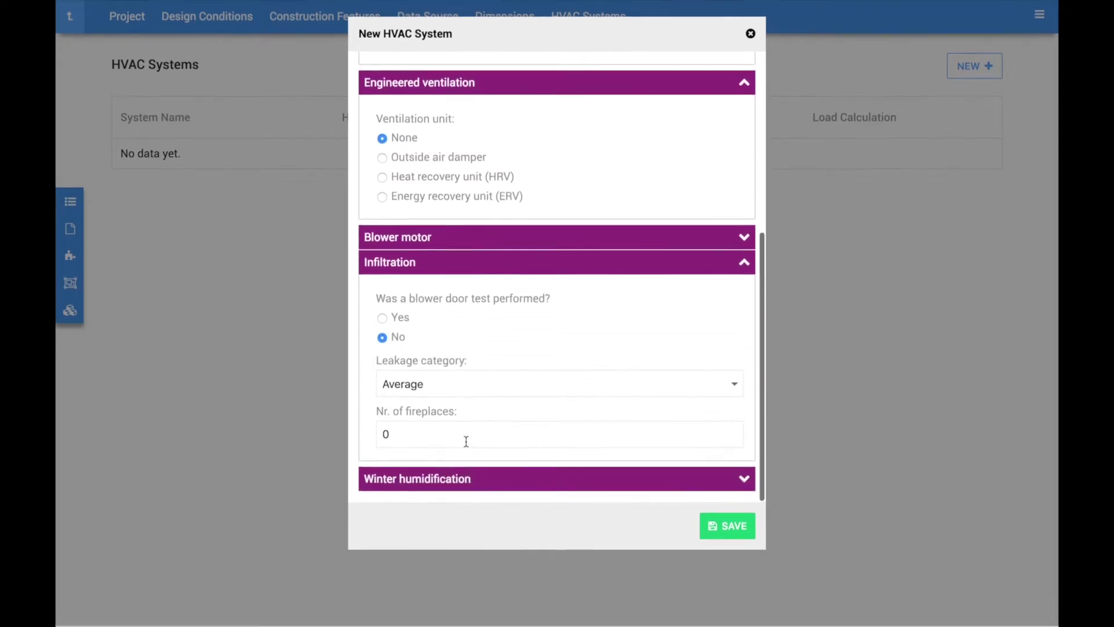
click(445, 386)
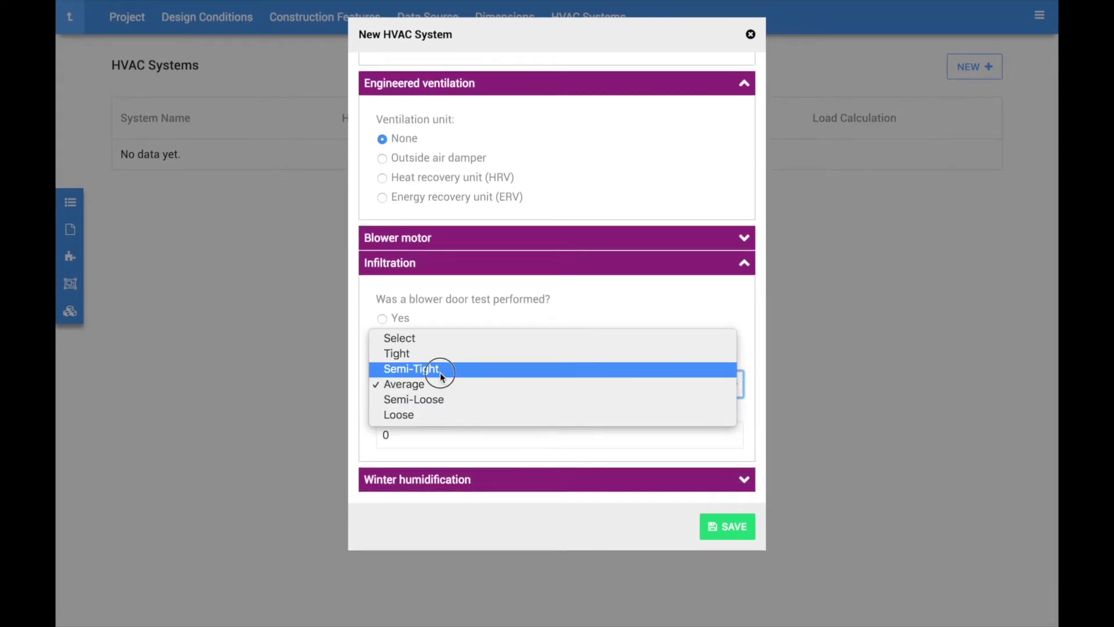
click(440, 371)
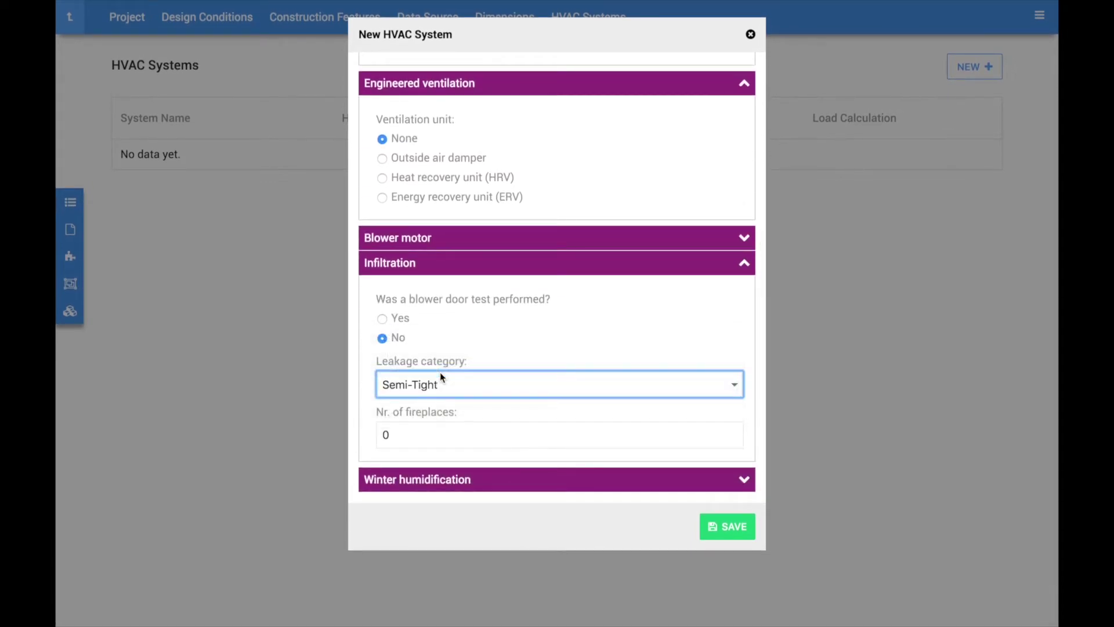
click(452, 486)
scroll(451, 486, up, 7)
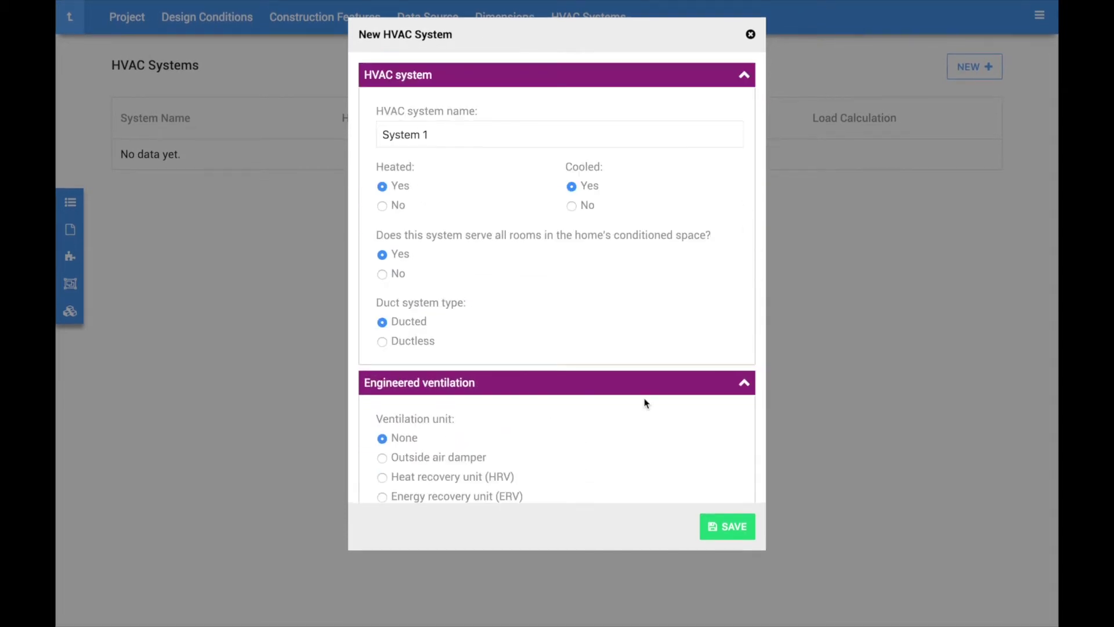
click(736, 528)
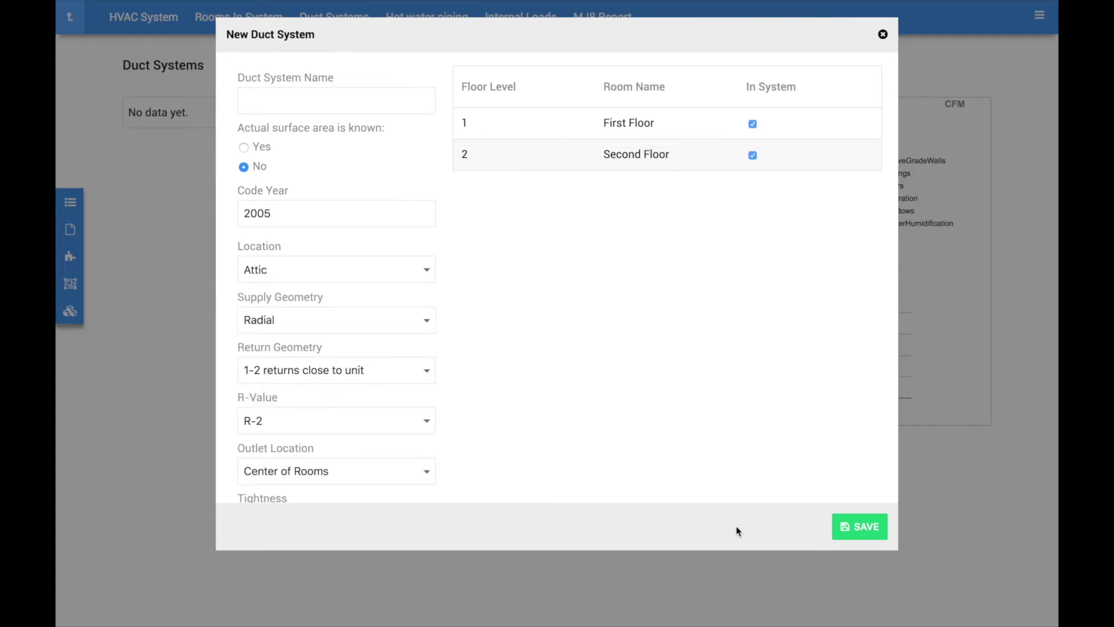
Name the duct system 'Attic System', with duct surface area unknown and location Attic
click(315, 102)
text(A)
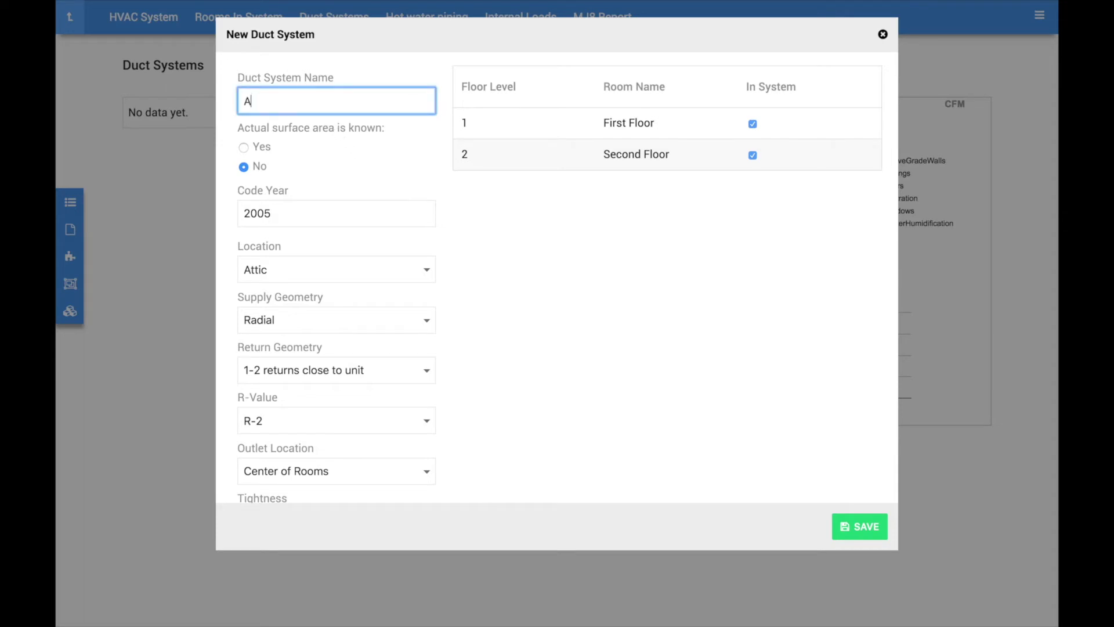
text(ttic System)
click(244, 148)
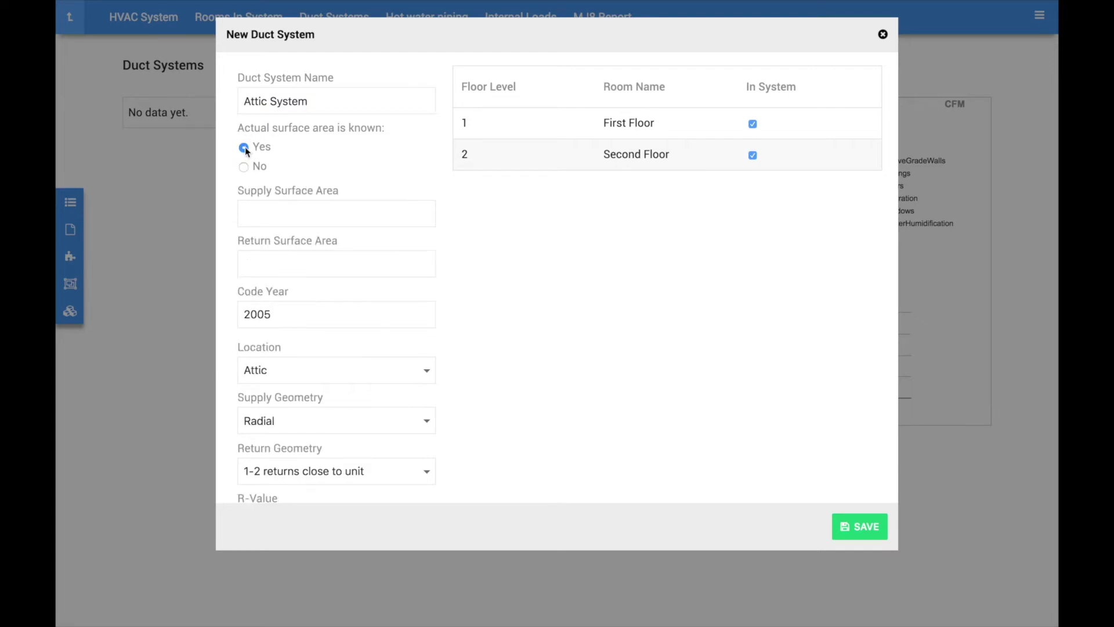
click(244, 168)
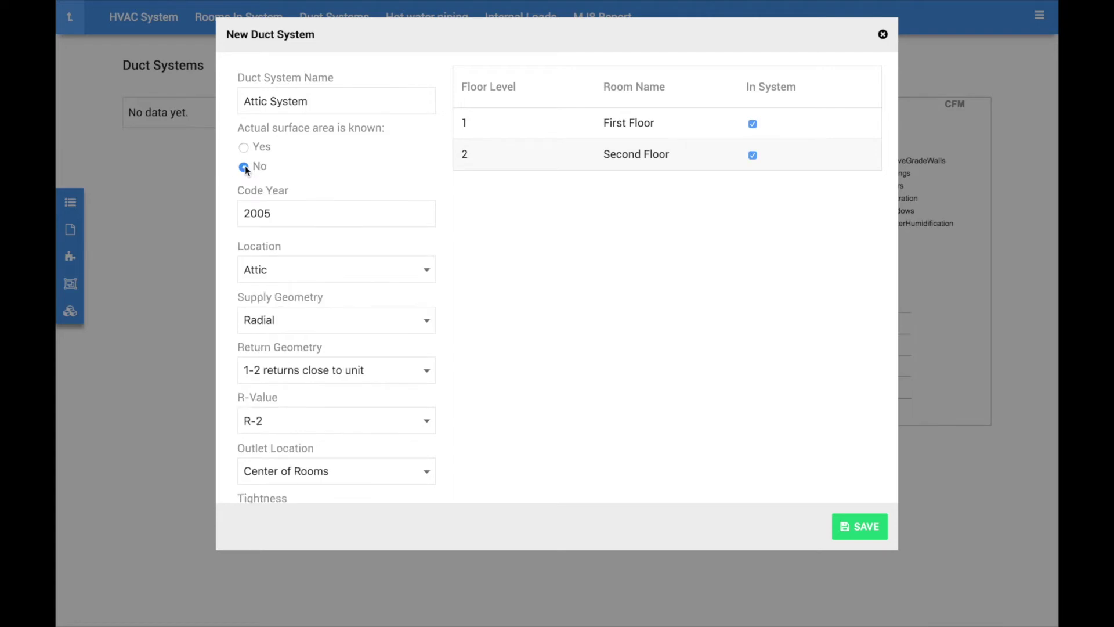
scroll(284, 249, down, 1)
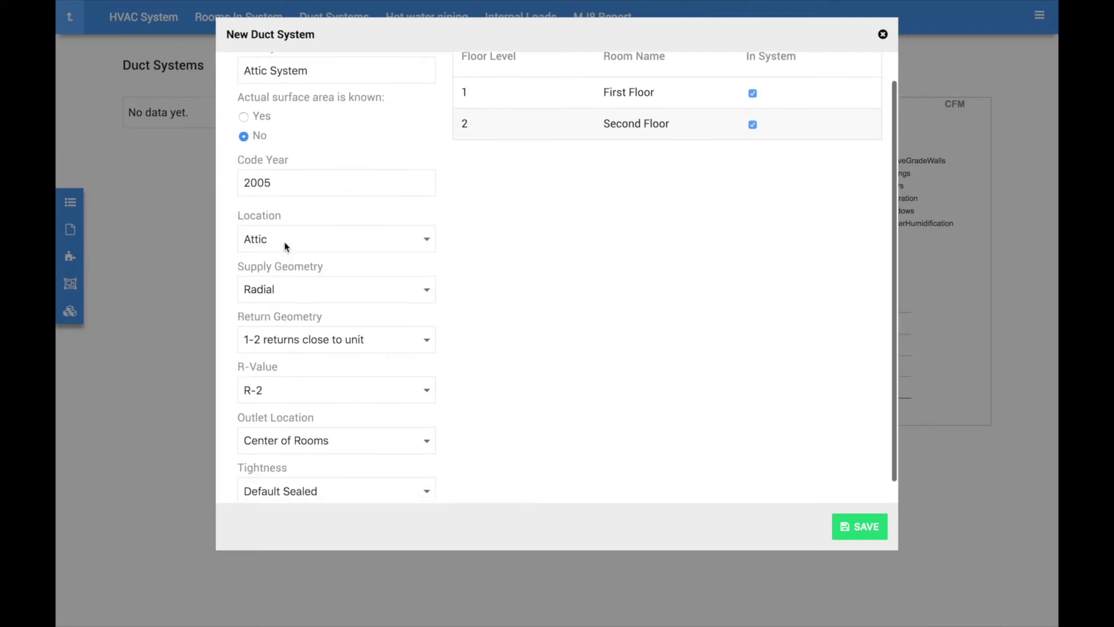
click(286, 247)
click(284, 242)
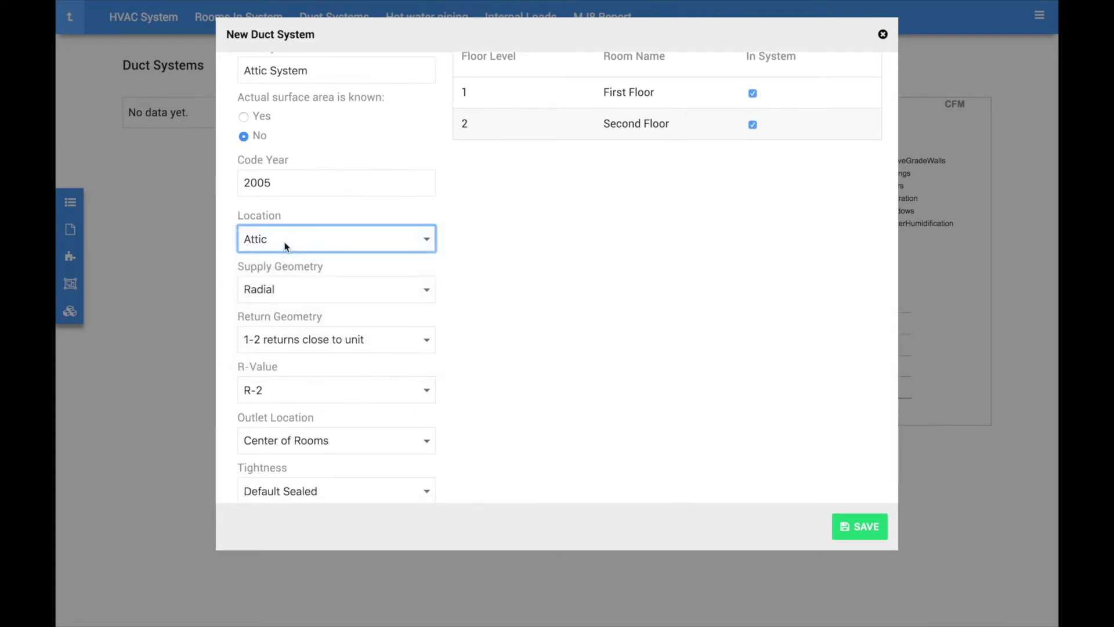
scroll(293, 302, down, 1)
Set supply and return geometry to Trunk and Branch and duct insulation to R-6
click(297, 266)
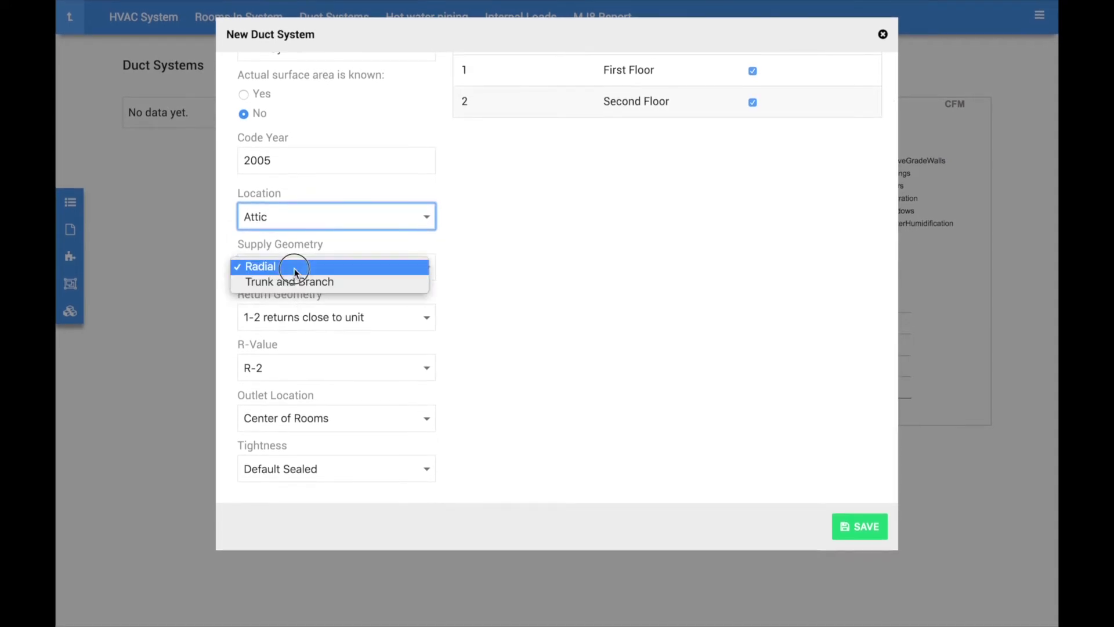
click(294, 280)
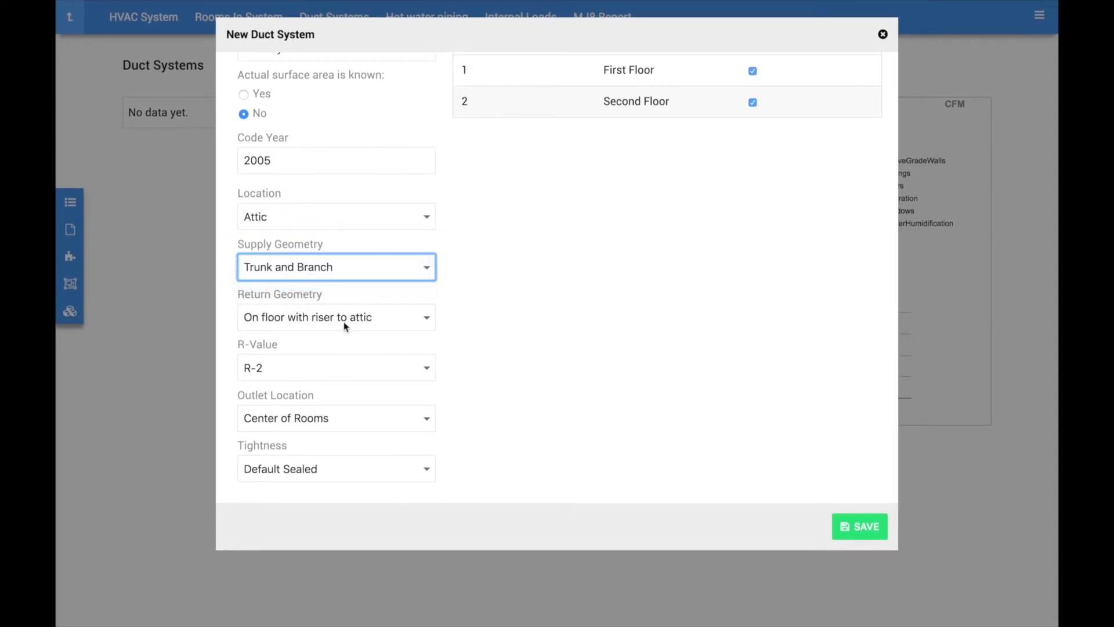
click(340, 318)
click(339, 334)
click(335, 371)
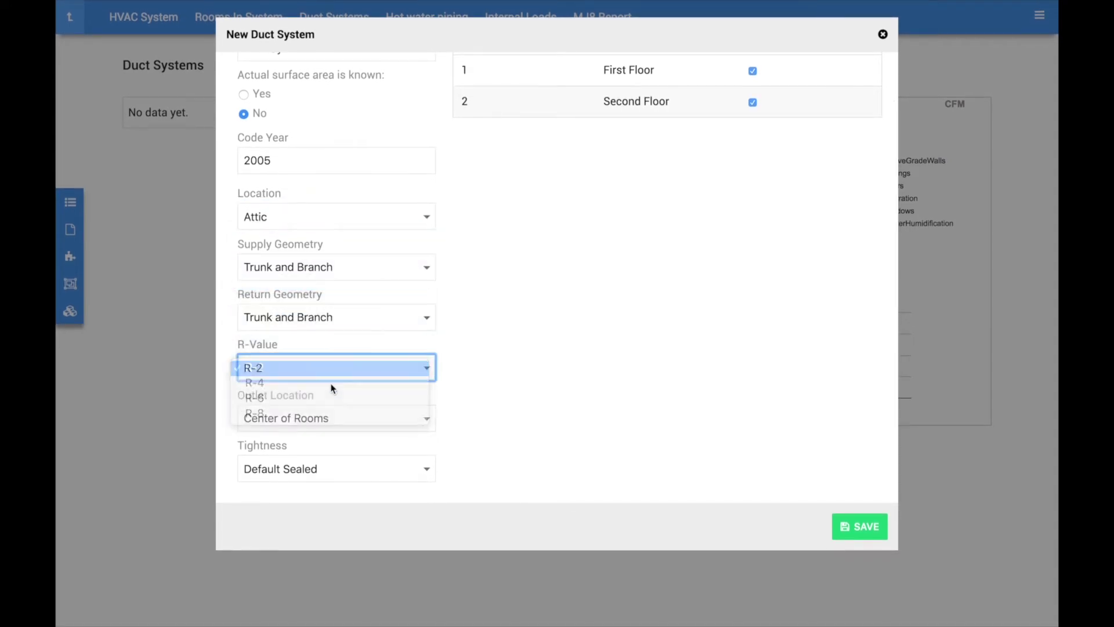
click(329, 383)
click(326, 380)
click(320, 406)
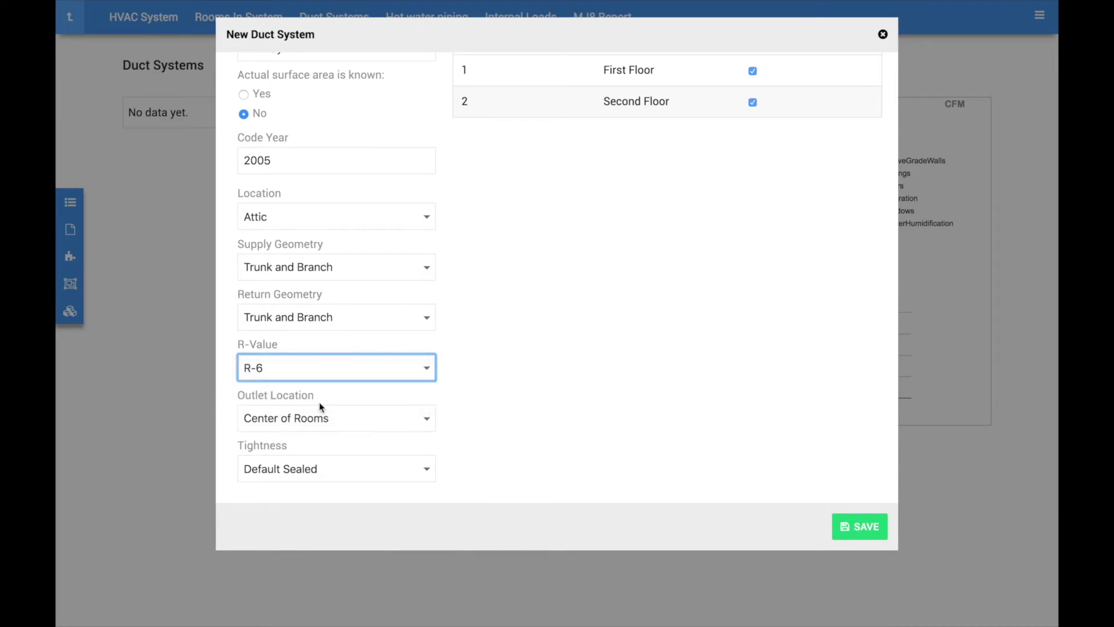
Make the ducts Notably Sealed, exclude First Floor, and save the Attic System
click(307, 473)
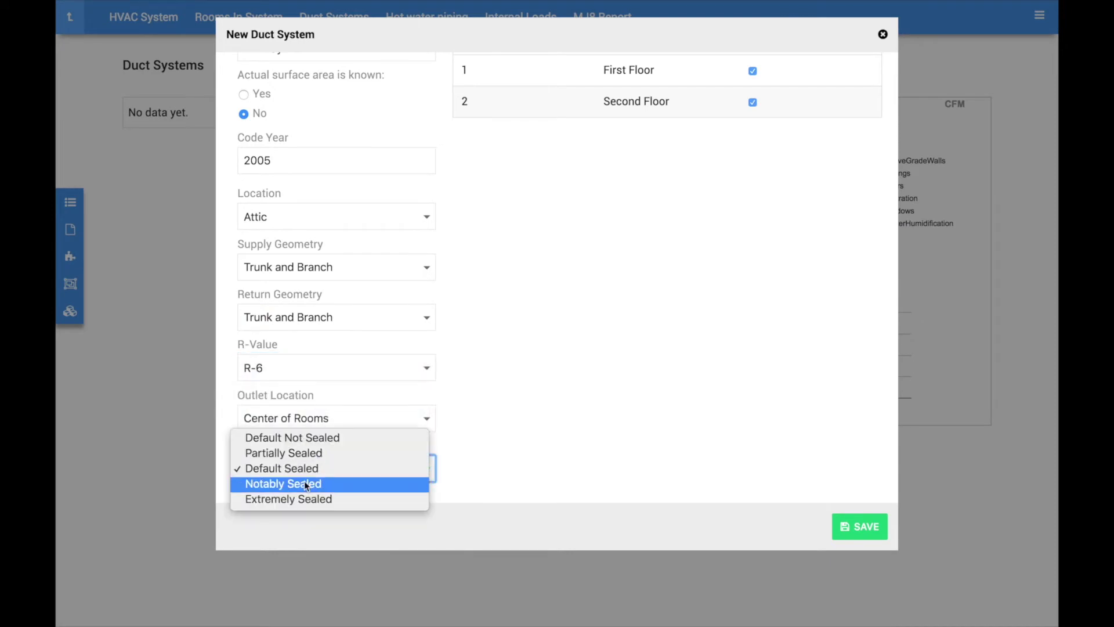
click(304, 483)
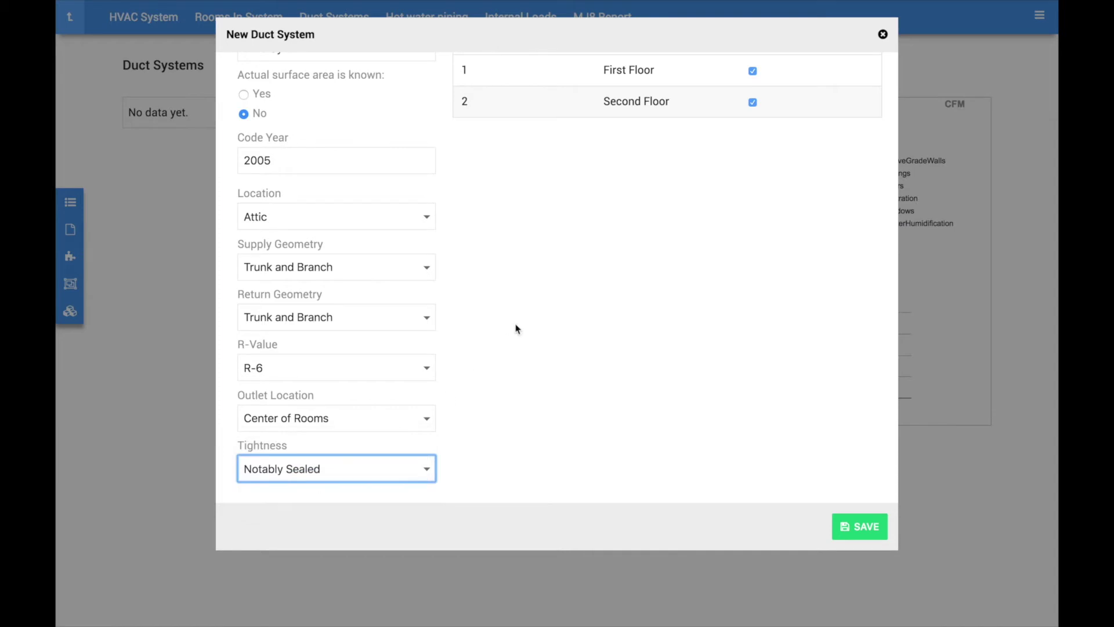
scroll(515, 328, up, 2)
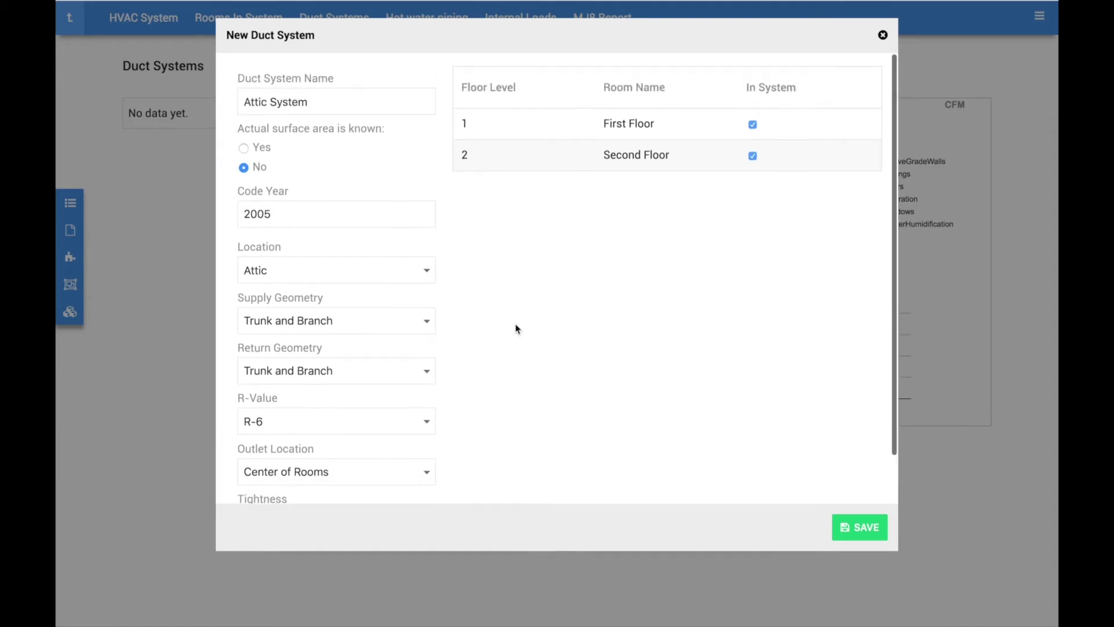
click(753, 125)
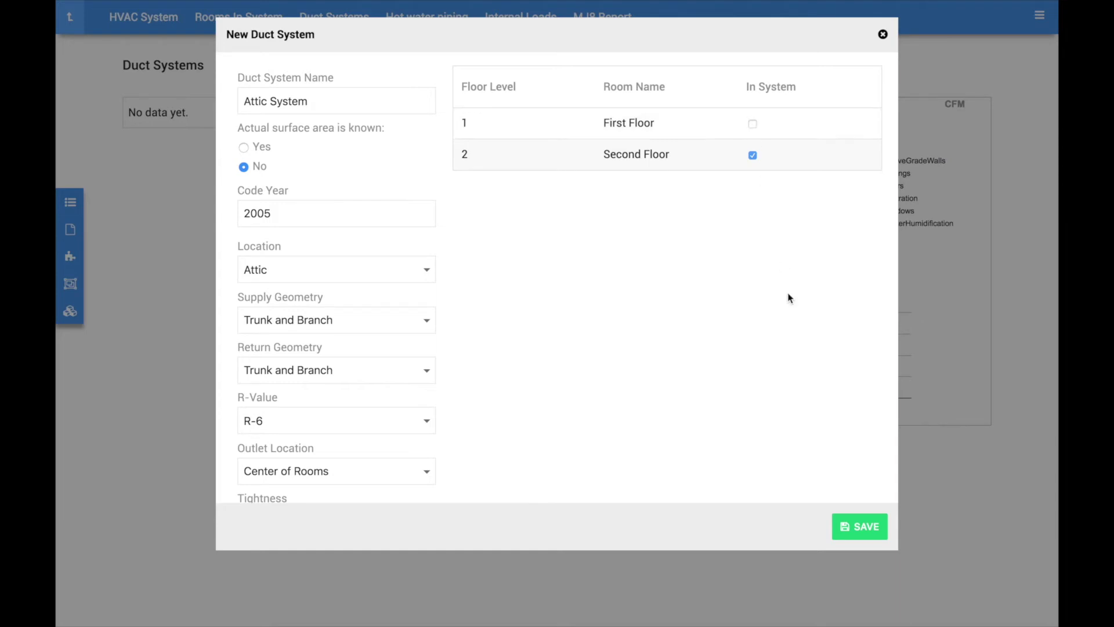
click(859, 530)
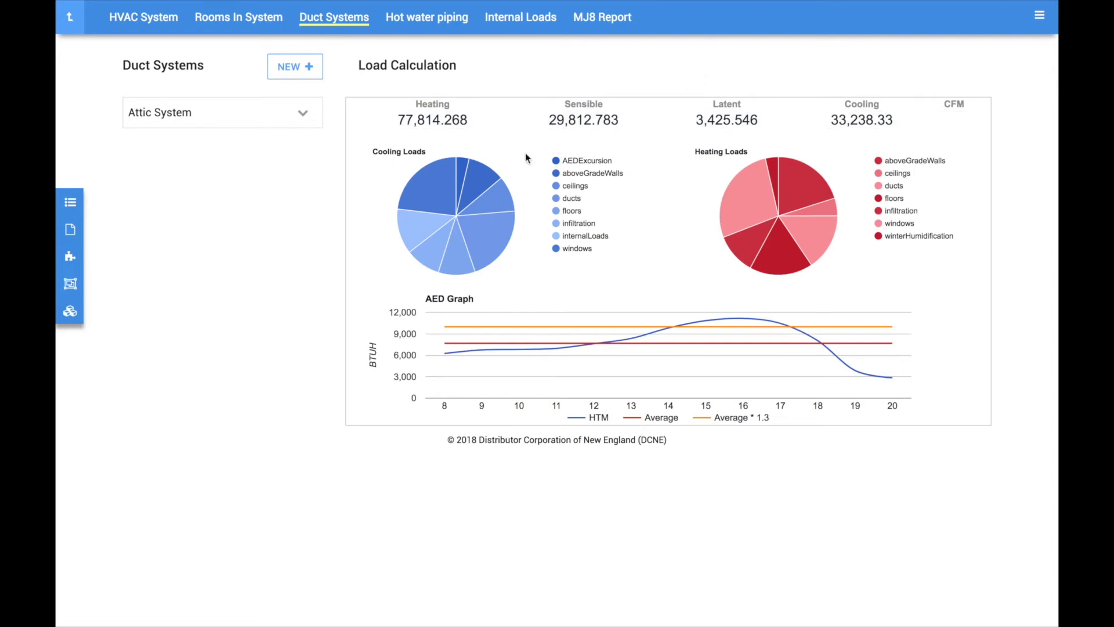
mouse_move(479, 179)
mouse_move(499, 210)
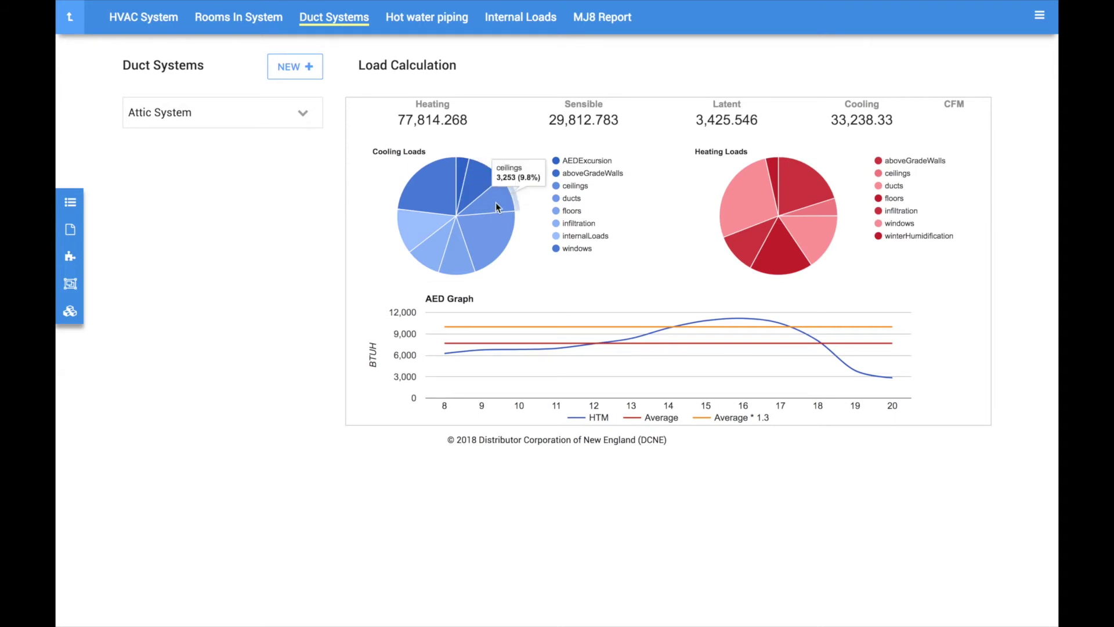
mouse_move(473, 245)
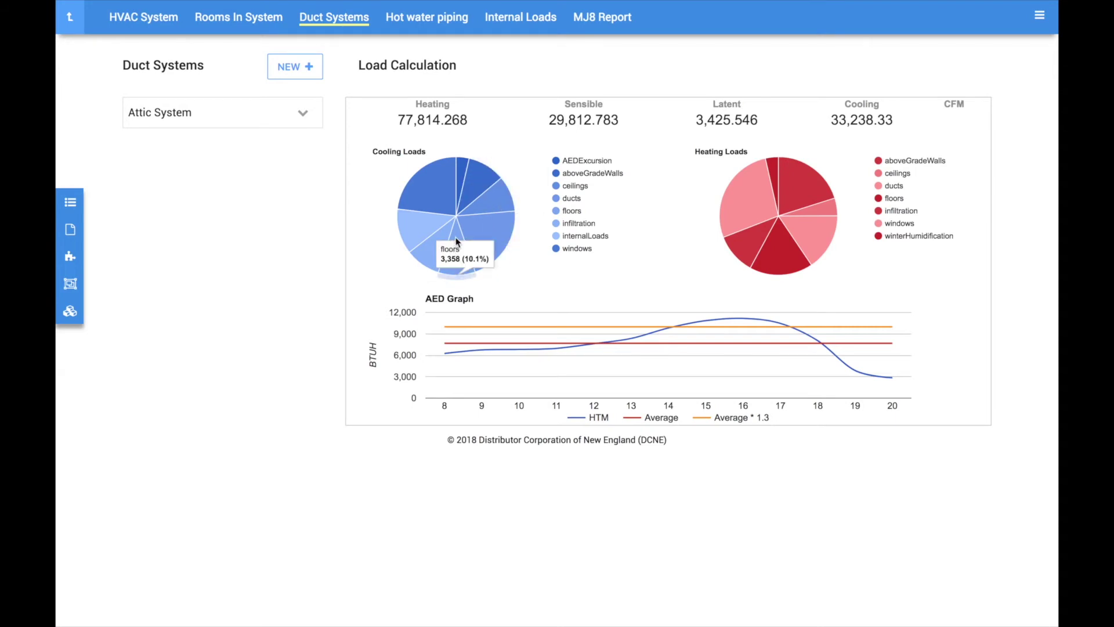
mouse_move(517, 351)
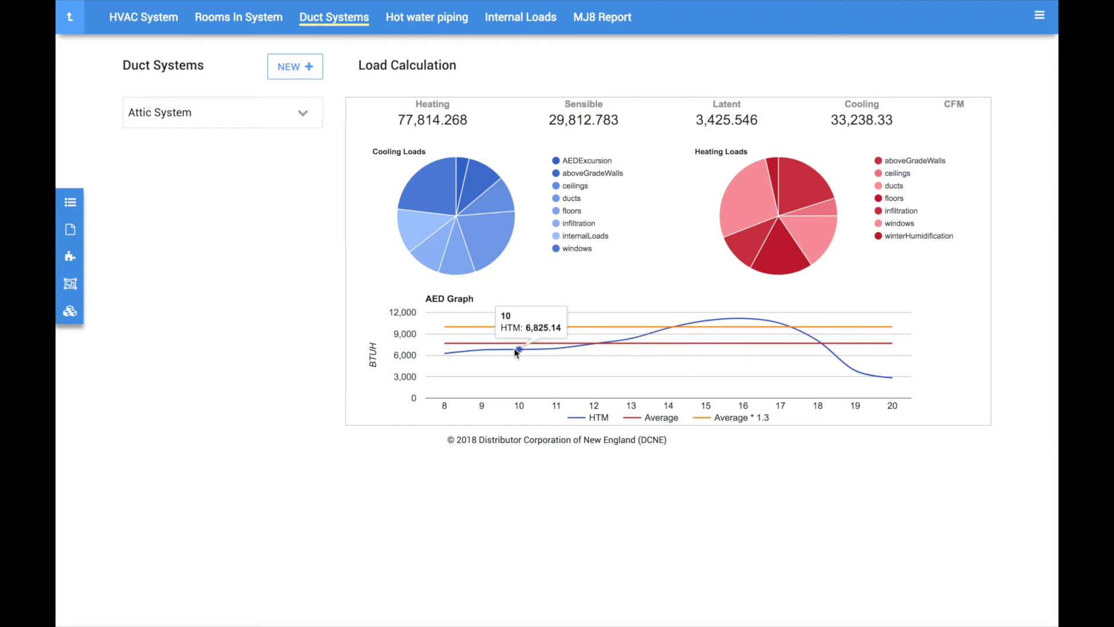
click(411, 18)
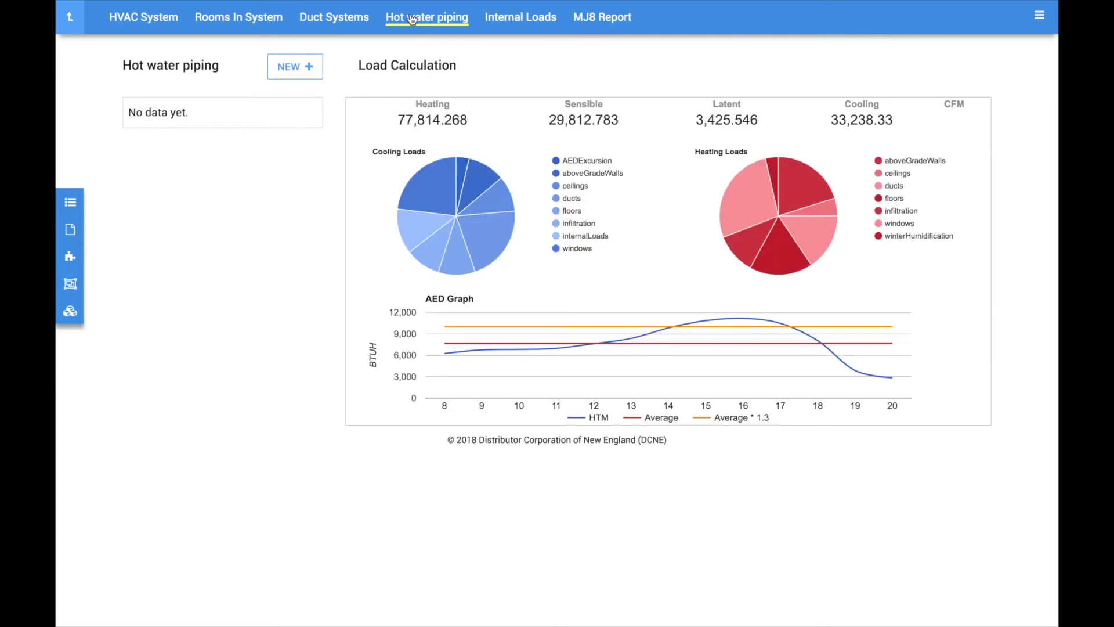
Review the Hot water piping and Internal Loads settings, leaving occupants at 4
click(295, 68)
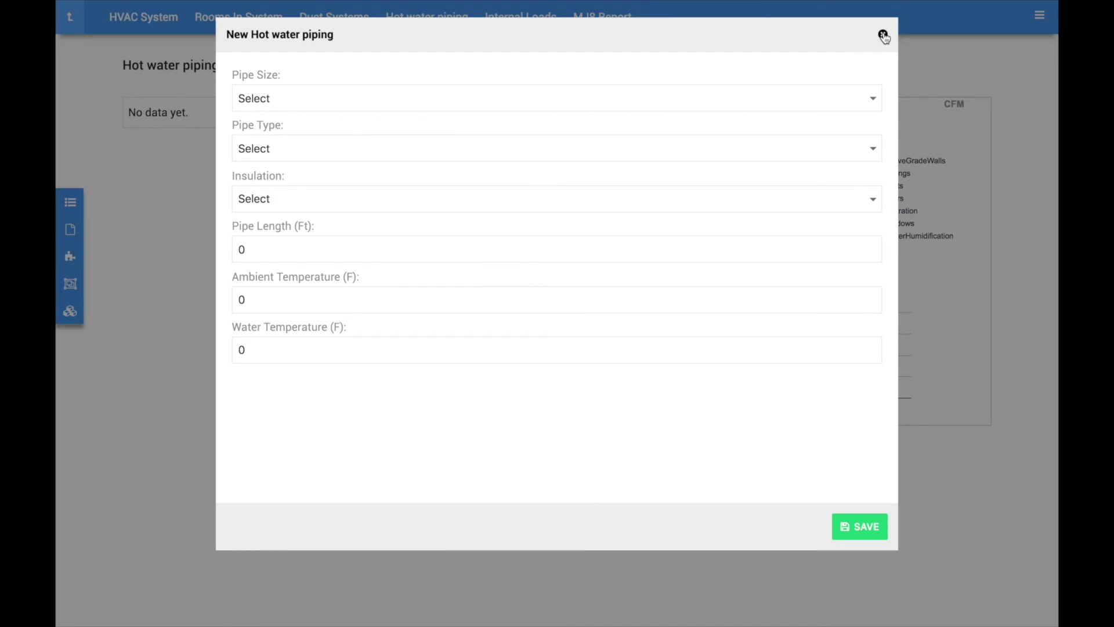
click(884, 35)
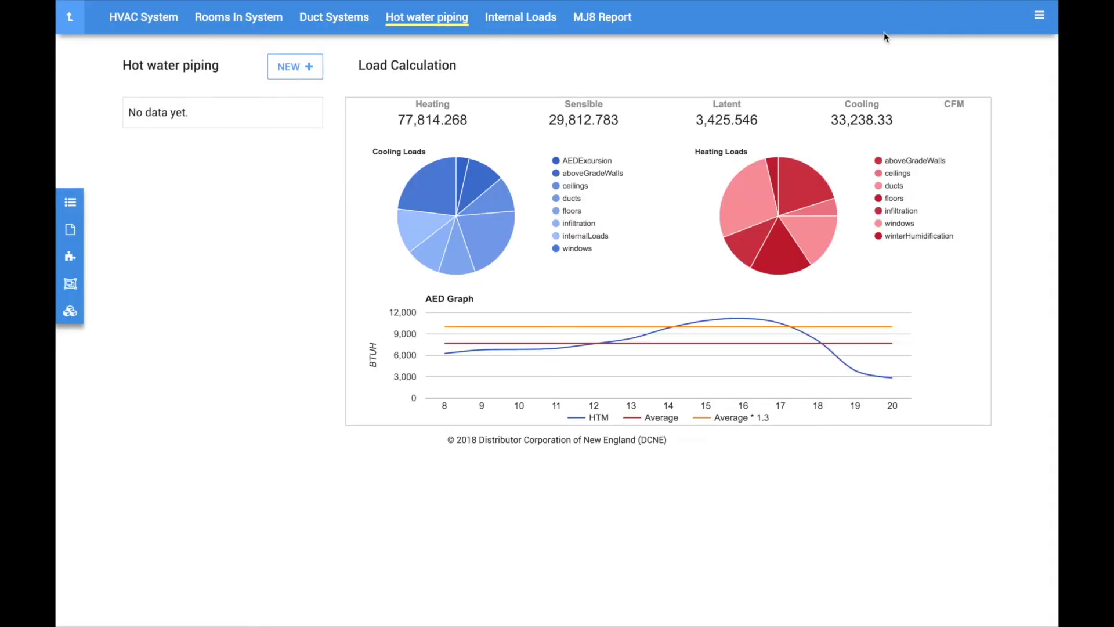
click(526, 18)
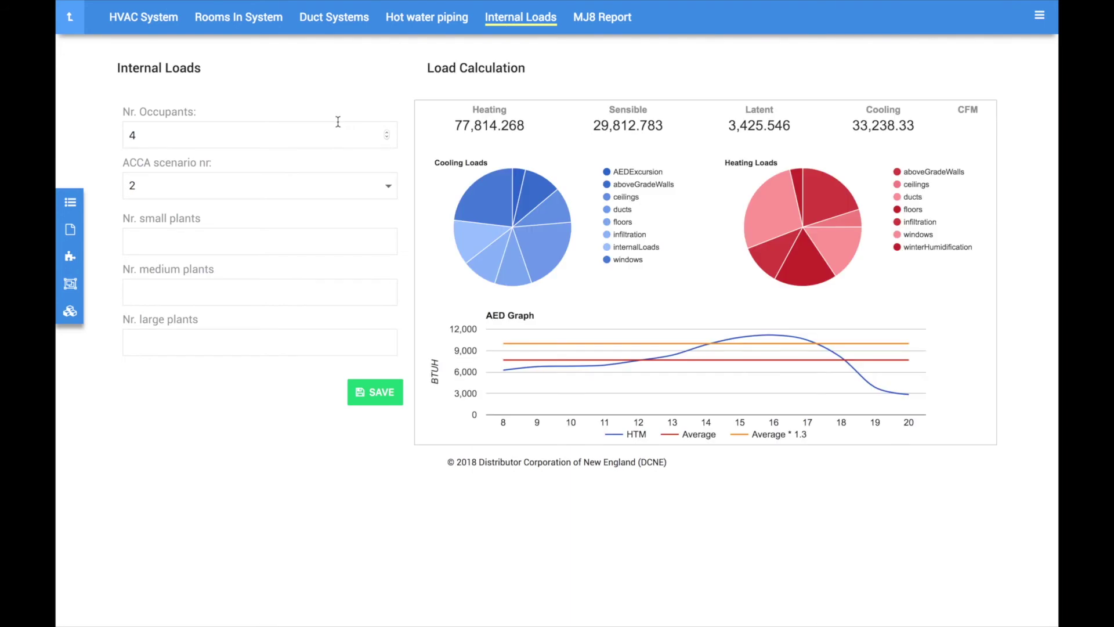
click(388, 132)
click(388, 139)
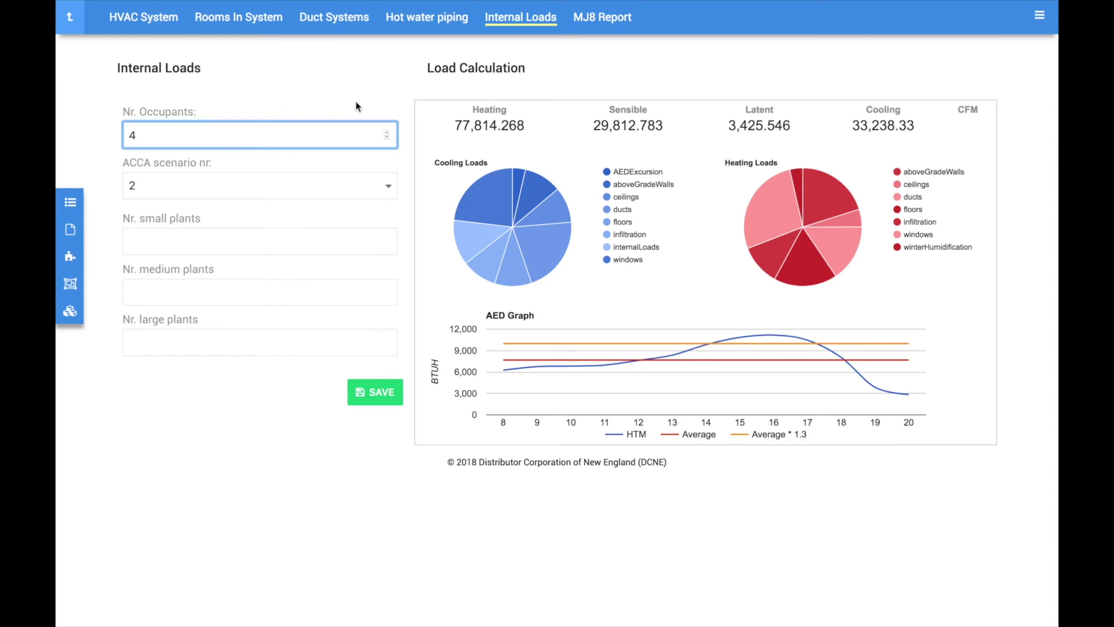
Remove First Floor from System 1's rooms and return to the HVAC Systems list
click(248, 21)
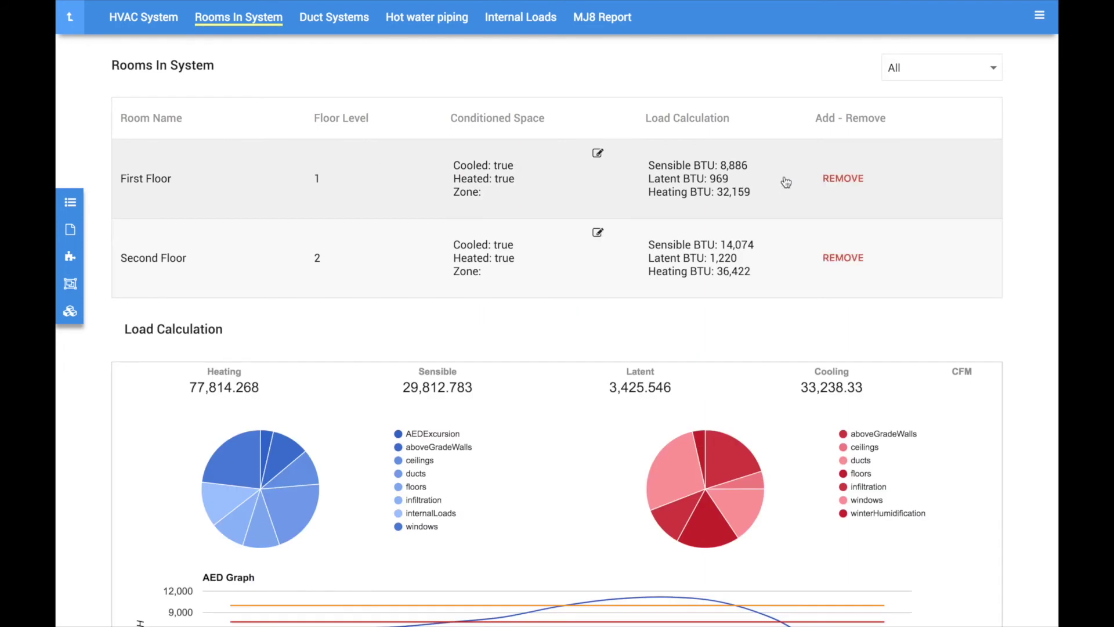
click(848, 180)
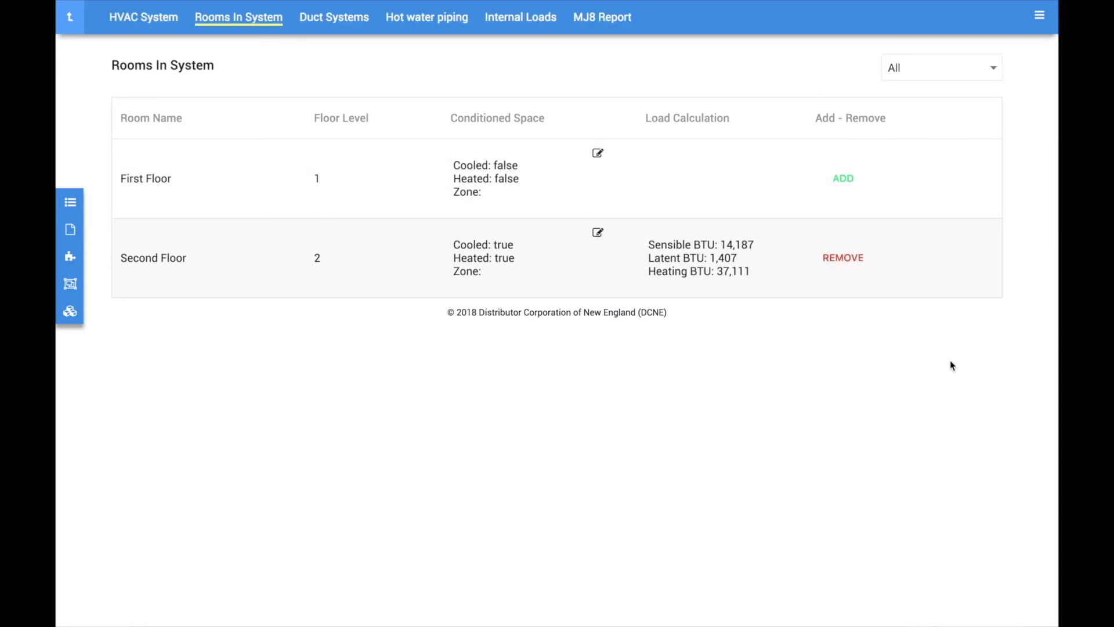
scroll(951, 365, down, 2)
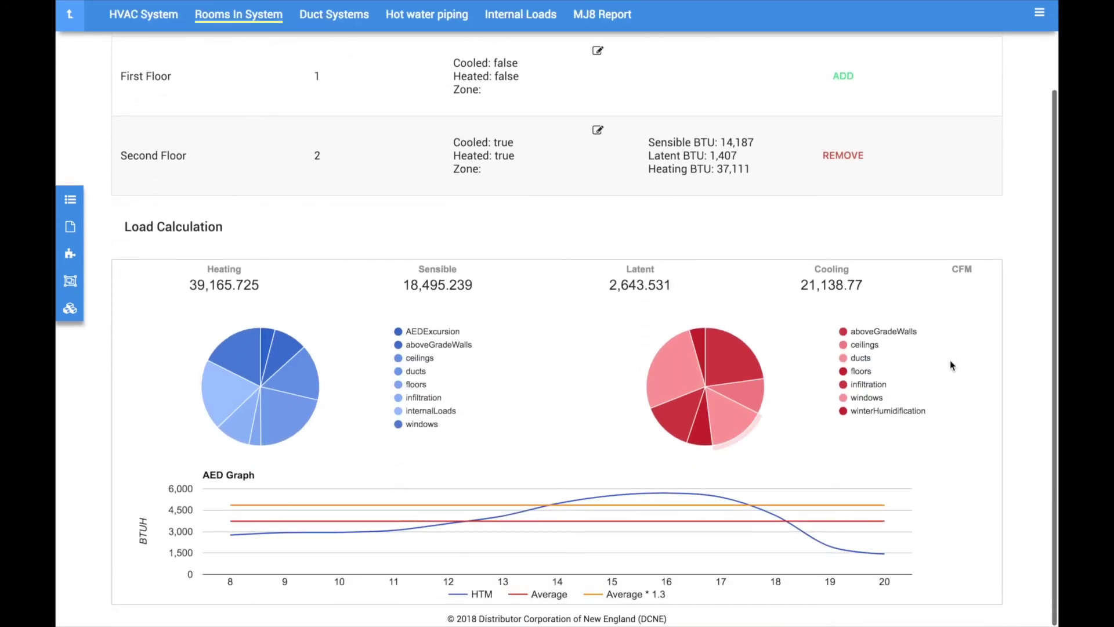
scroll(951, 365, up, 2)
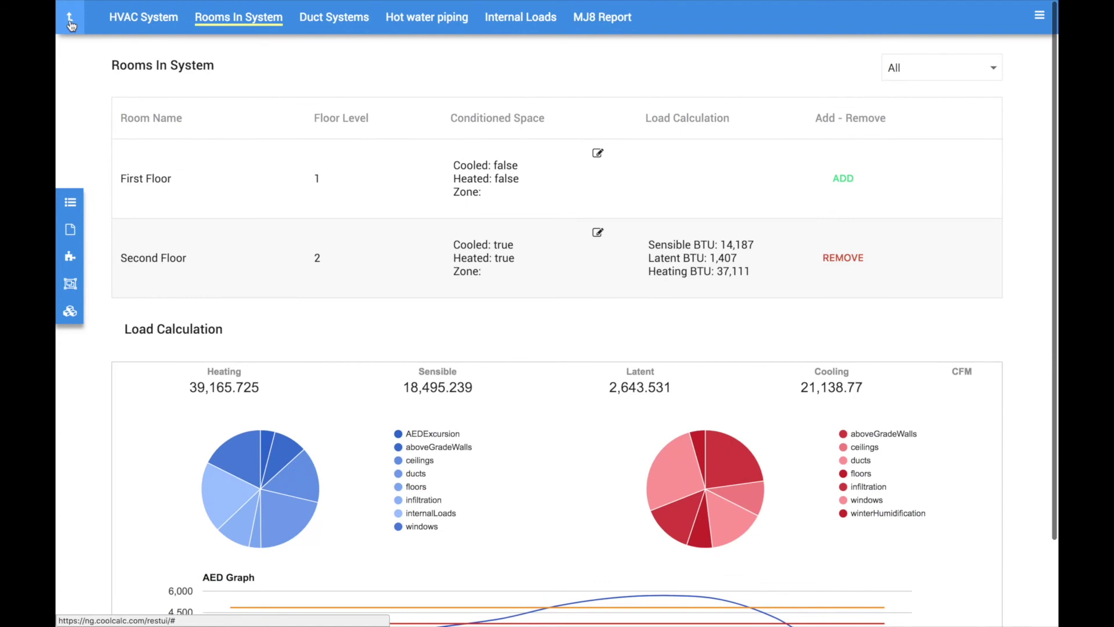
click(70, 24)
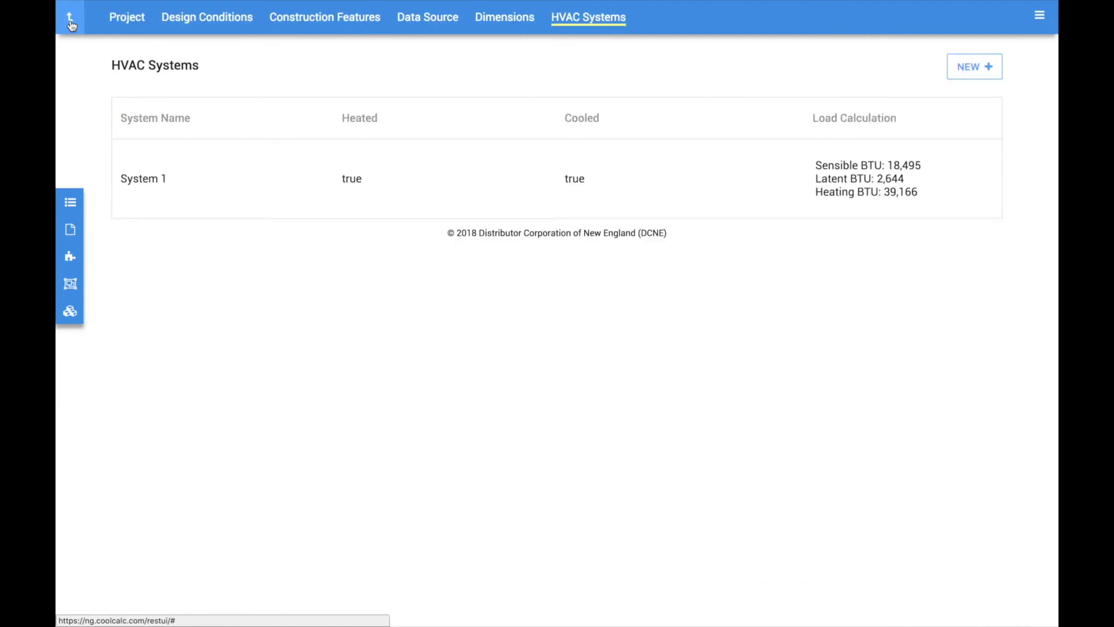
Discard a draft 'System 2' unsaved, then open System 1's load charts
click(975, 69)
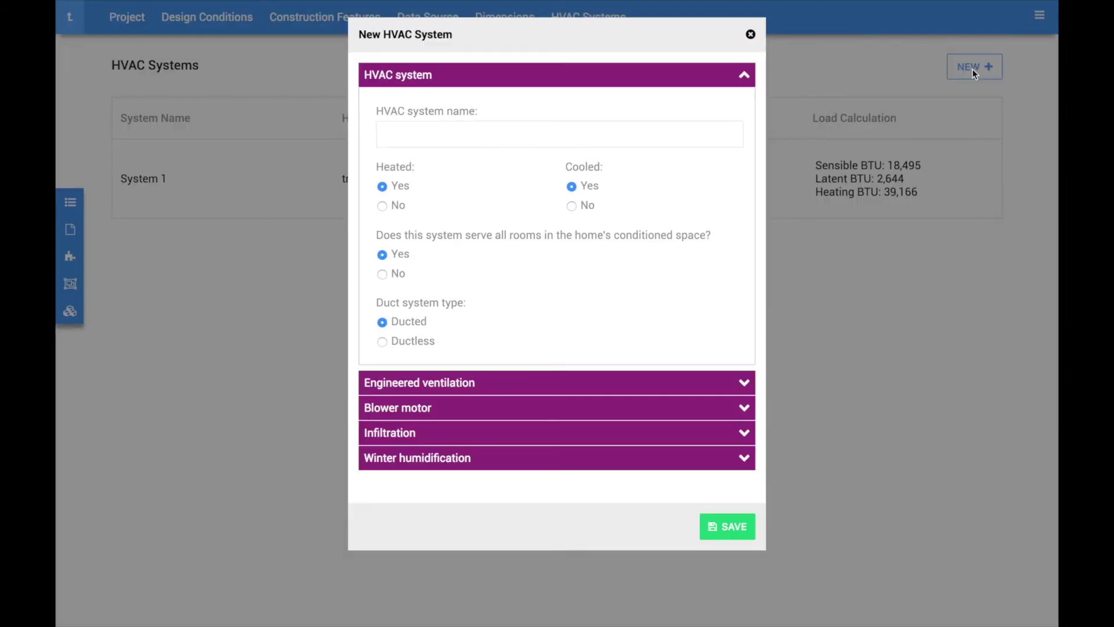
click(474, 134)
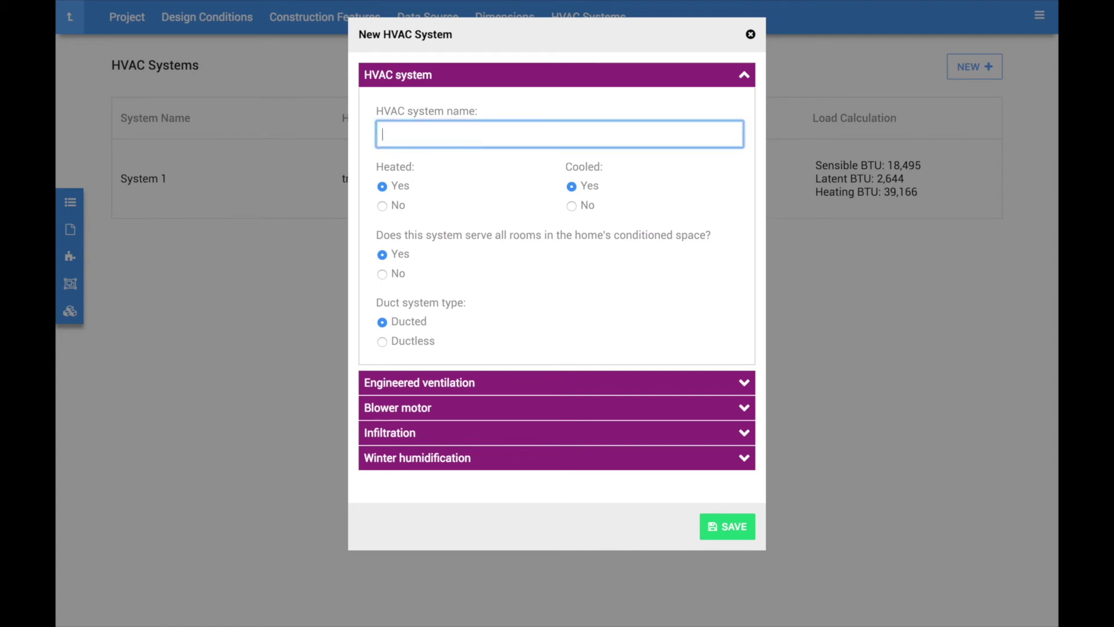
text(System 2)
click(751, 34)
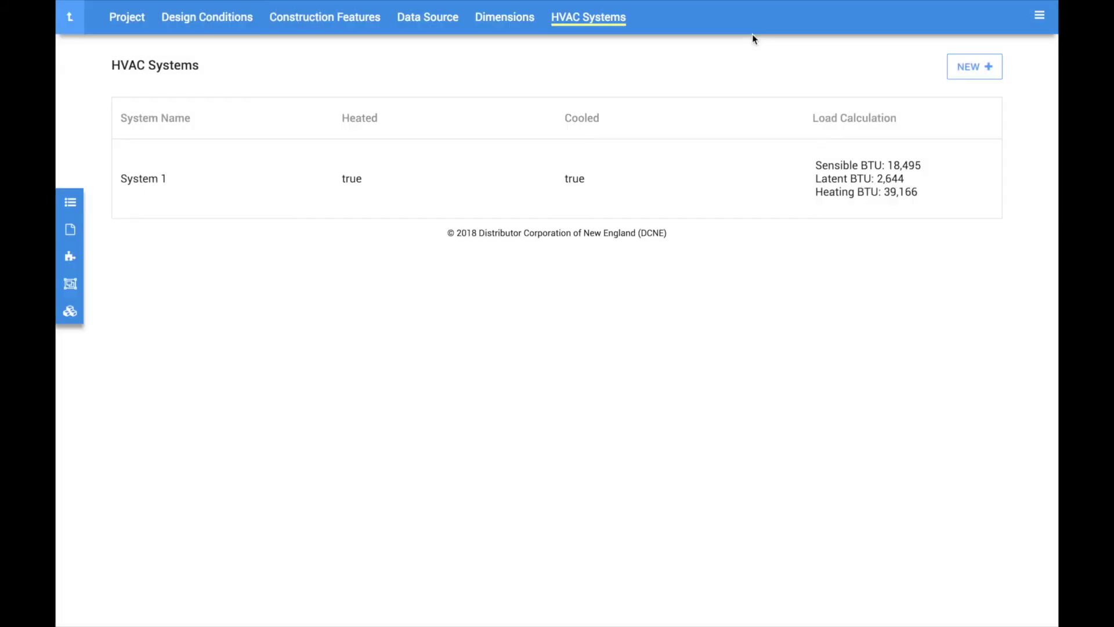
click(484, 181)
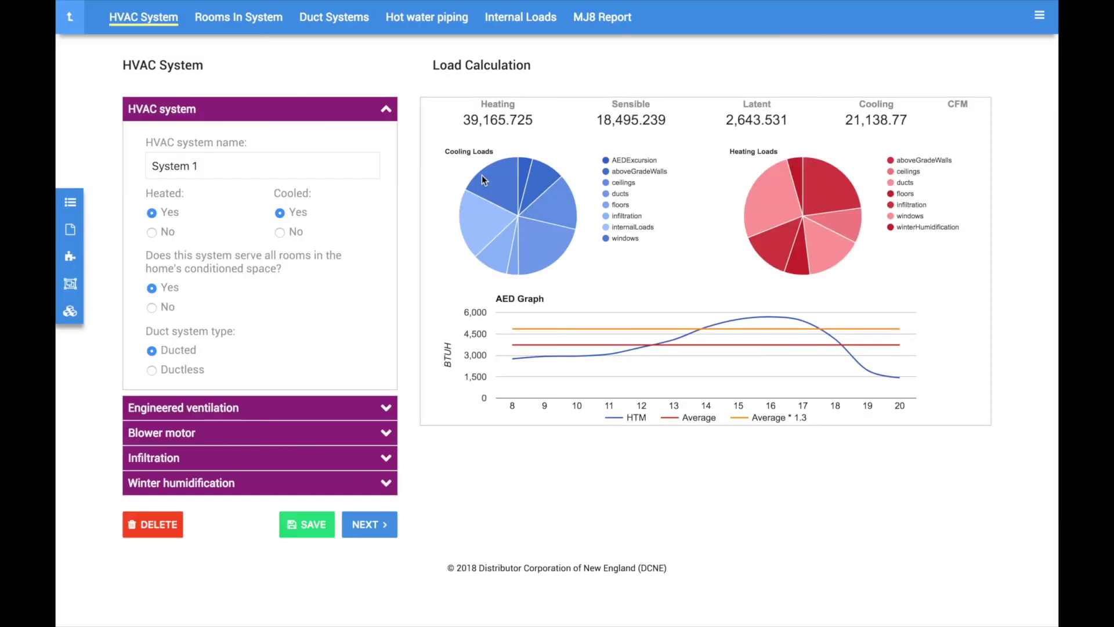
Generate System 1's MJ8 report and download it as mj8-report.pdf (70.7 KB)
click(599, 19)
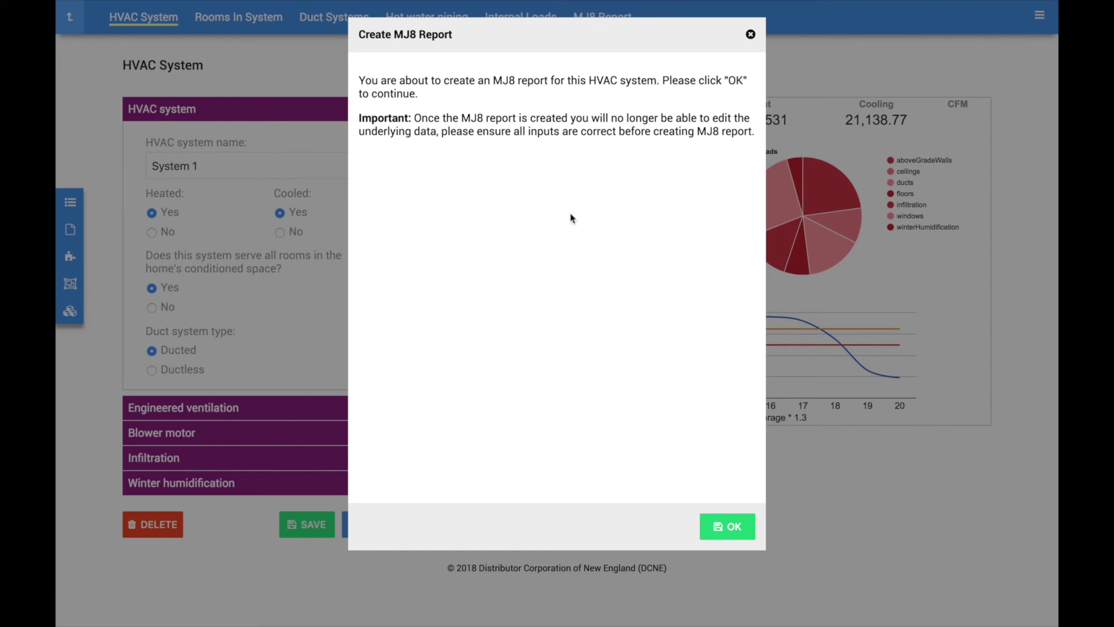
click(724, 527)
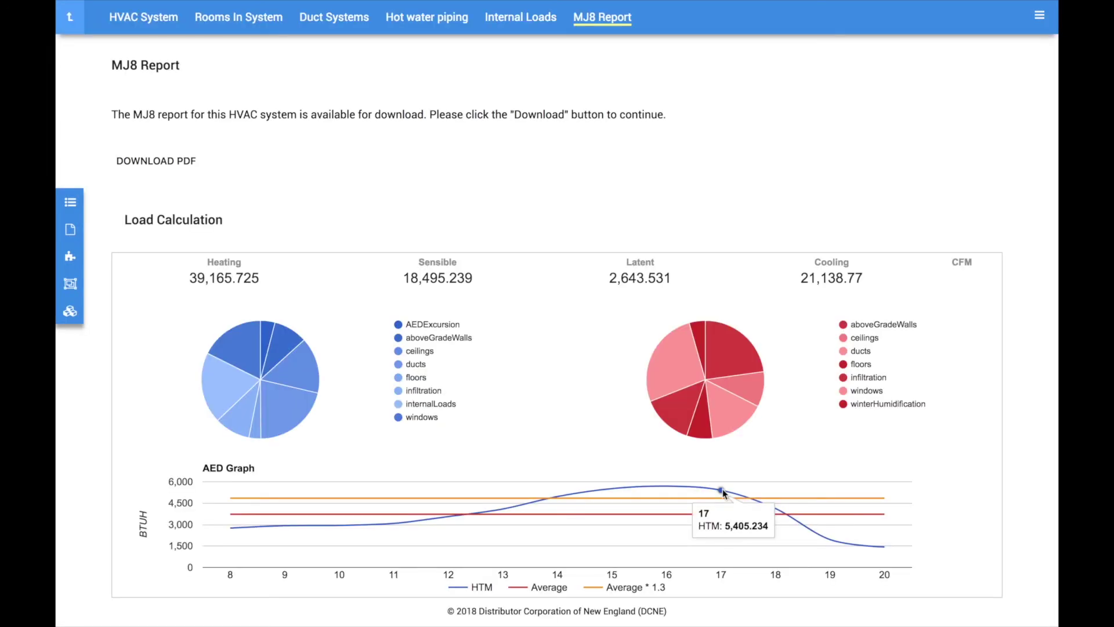
click(157, 162)
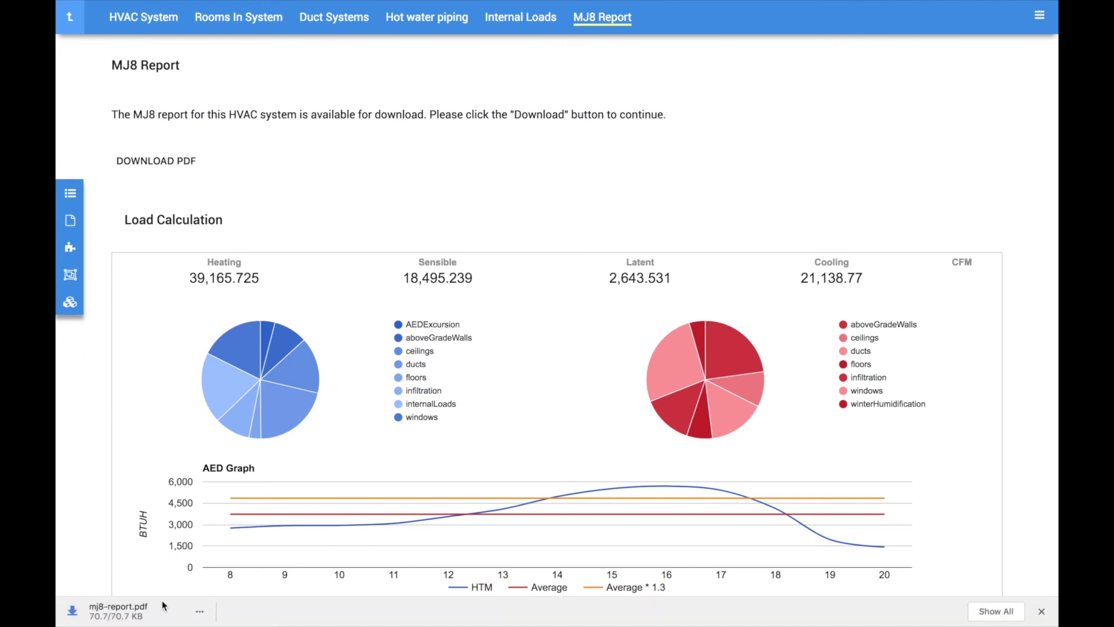